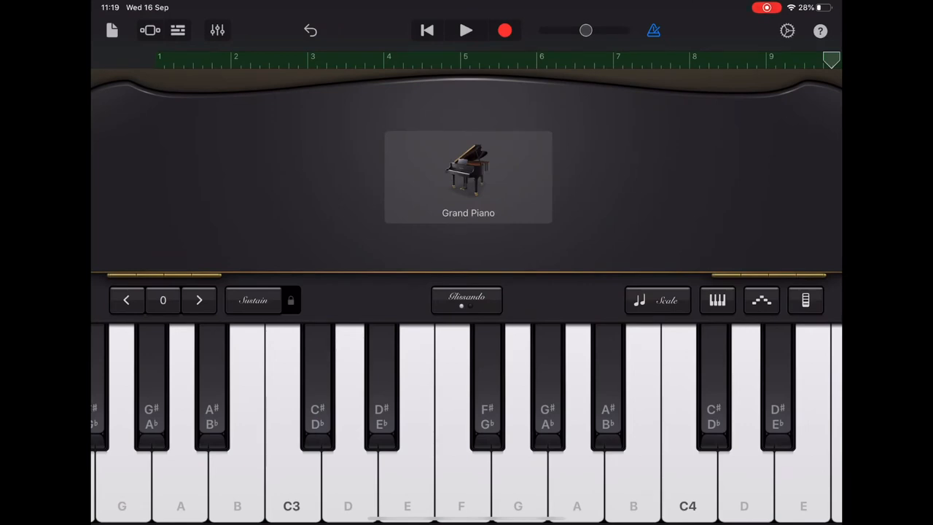
# Step: Move the playhead along the ruler, then return it to the start of the song at bar 1
pyautogui.moveTo(832, 59)
pyautogui.mouseDown()
pyautogui.moveTo(775, 60)
pyautogui.moveTo(833, 60)
pyautogui.mouseUp()
pyautogui.click(427, 30)
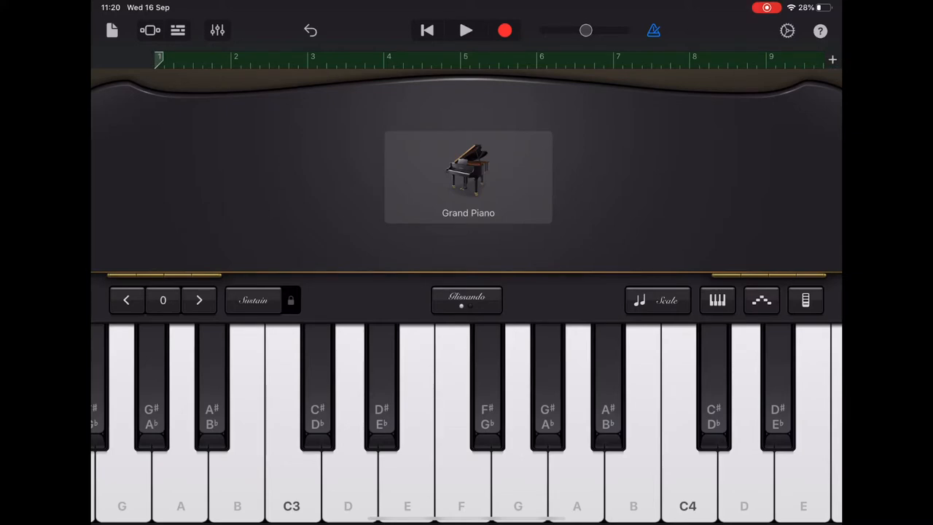
# Step: Add a new Section B to the song from the sections list
pyautogui.click(832, 59)
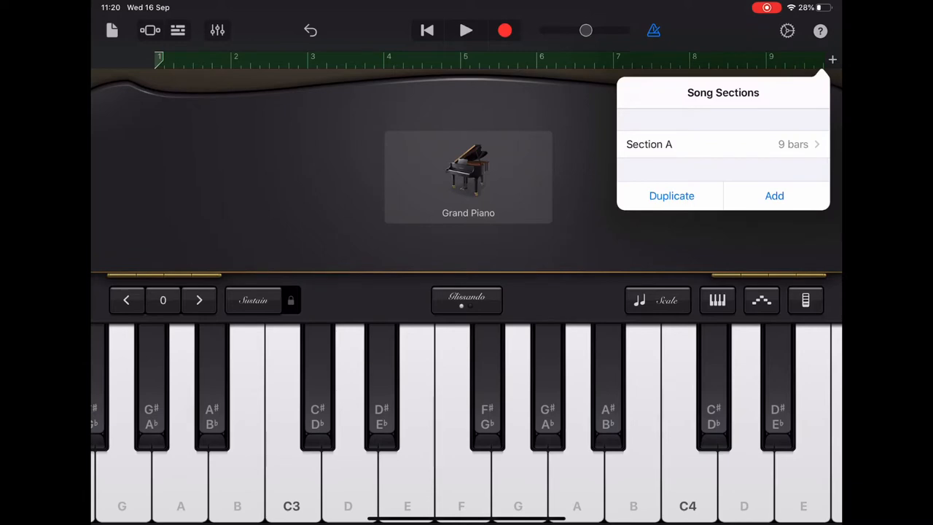
pyautogui.click(775, 195)
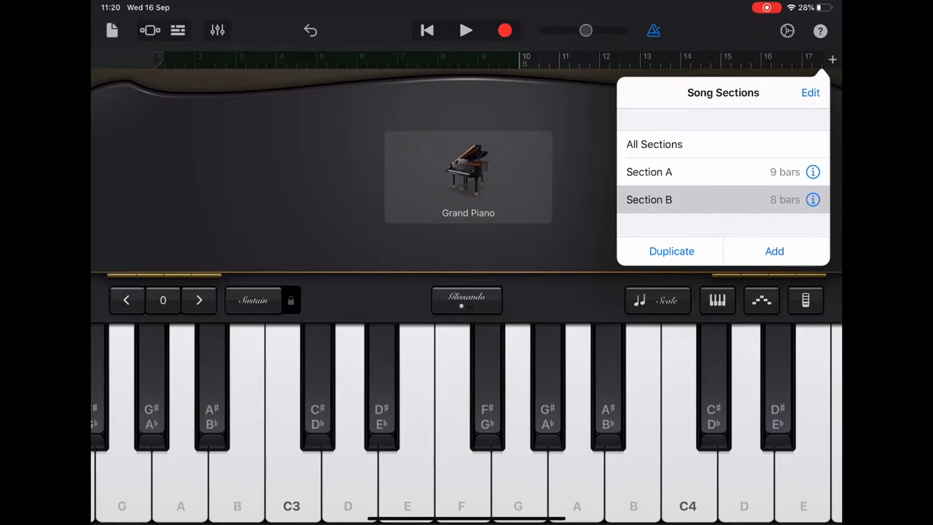
# Step: Reduce Section B's Manual length step by step down to a single bar
pyautogui.click(812, 200)
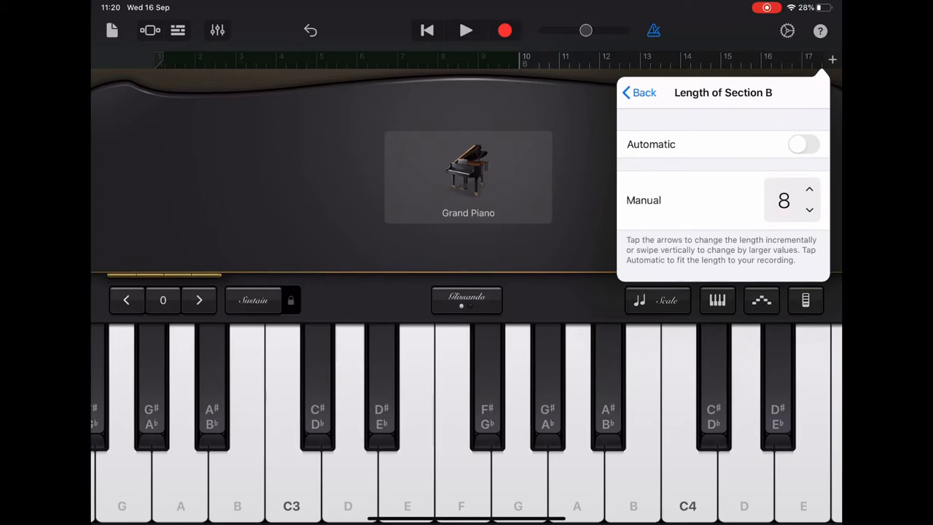
pyautogui.click(810, 210)
pyautogui.click(809, 209)
pyautogui.click(809, 209)
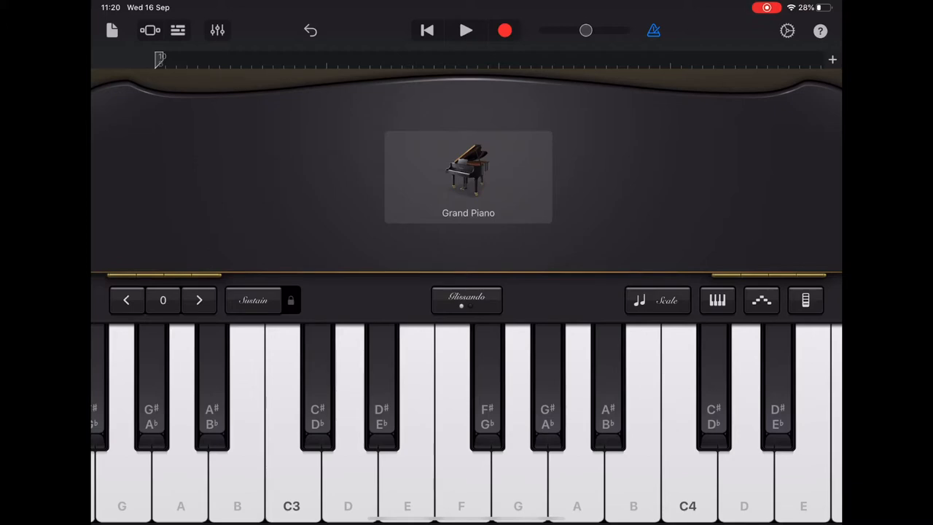
pyautogui.click(576, 482)
pyautogui.click(576, 481)
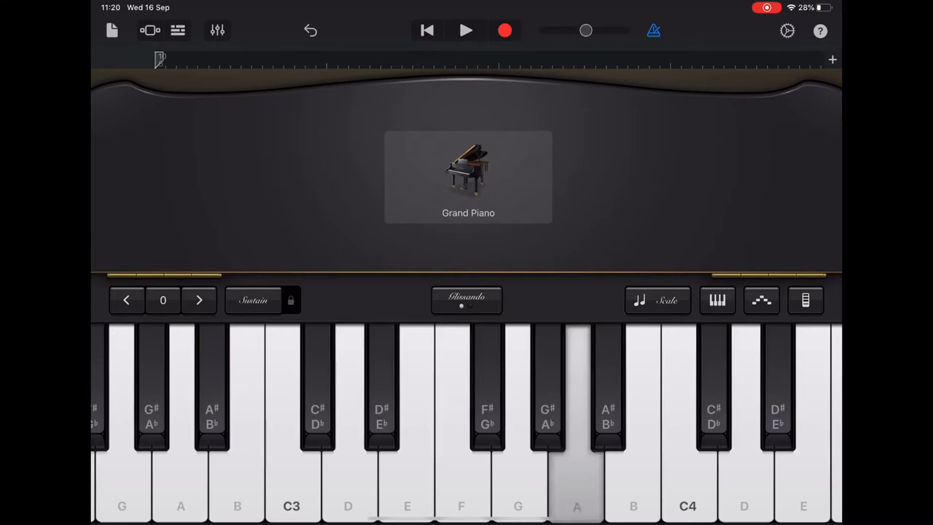
pyautogui.click(689, 481)
pyautogui.click(576, 481)
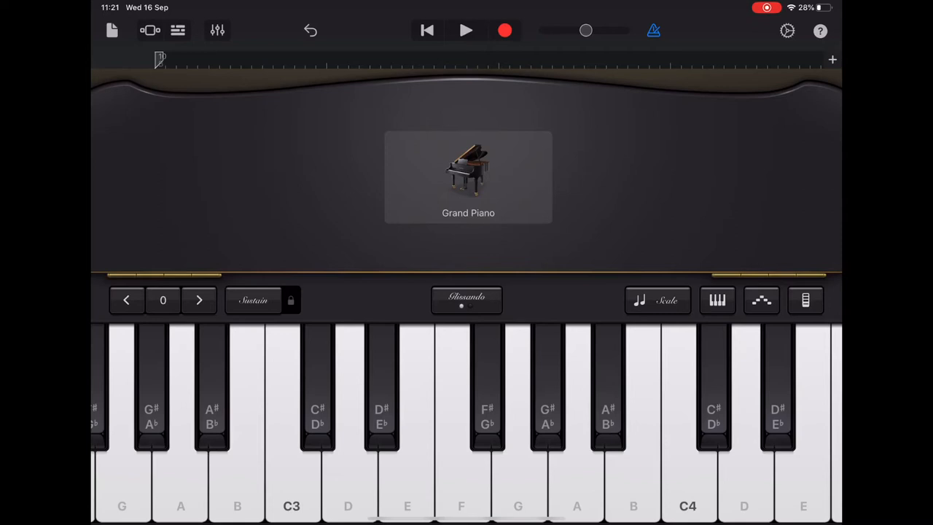
pyautogui.click(577, 481)
pyautogui.click(688, 481)
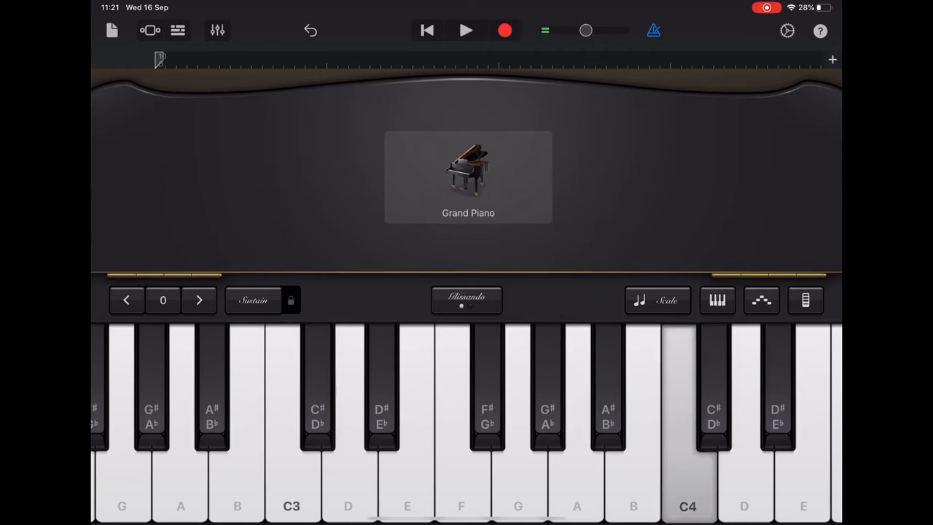
pyautogui.click(576, 482)
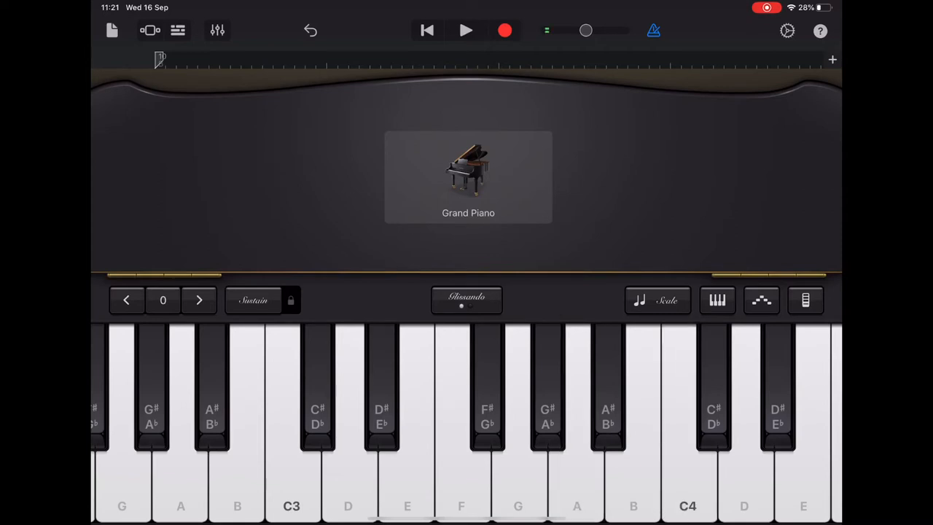
pyautogui.click(576, 481)
pyautogui.click(576, 481)
pyautogui.click(576, 481)
pyautogui.click(689, 481)
pyautogui.click(576, 481)
pyautogui.click(462, 482)
pyautogui.click(577, 481)
pyautogui.click(689, 481)
pyautogui.click(577, 482)
pyautogui.click(461, 481)
pyautogui.click(350, 482)
pyautogui.click(518, 481)
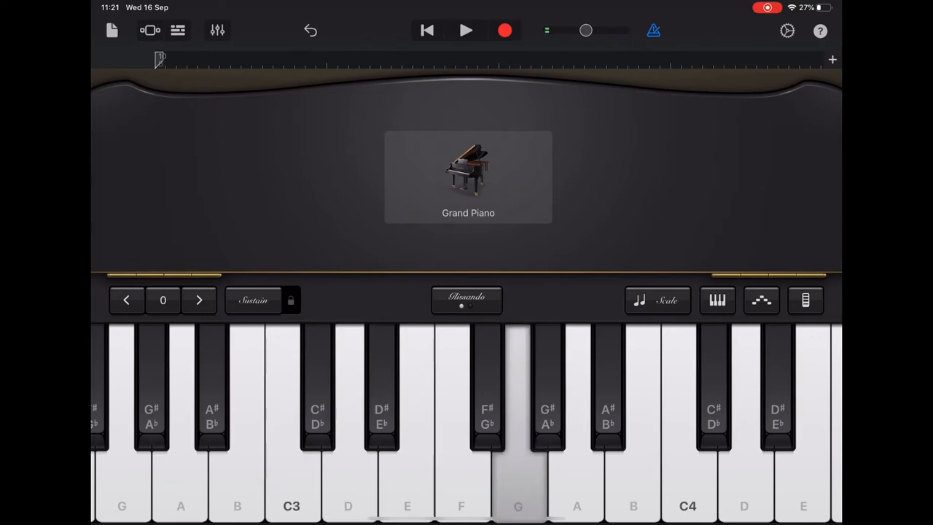
pyautogui.click(350, 481)
pyautogui.click(518, 482)
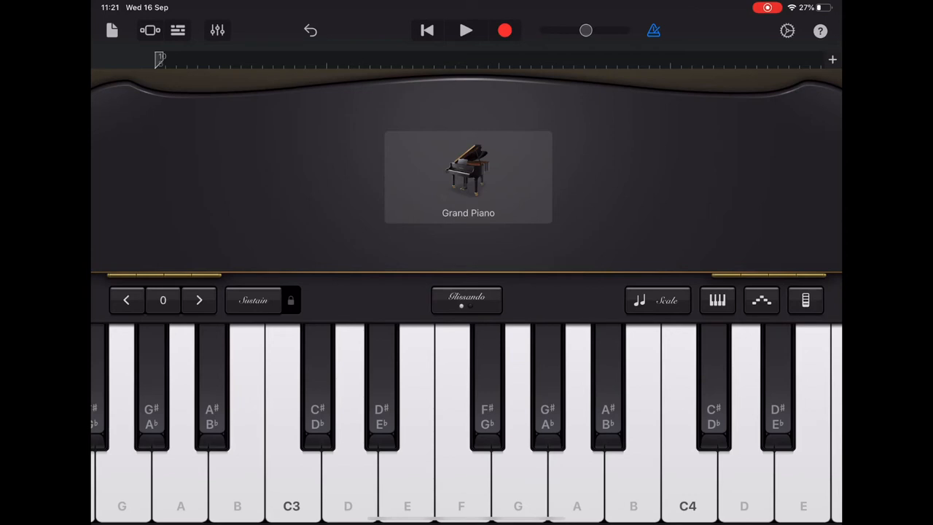
pyautogui.click(349, 482)
pyautogui.click(518, 481)
pyautogui.click(577, 481)
pyautogui.click(689, 481)
pyautogui.click(462, 481)
pyautogui.click(350, 482)
pyautogui.click(519, 481)
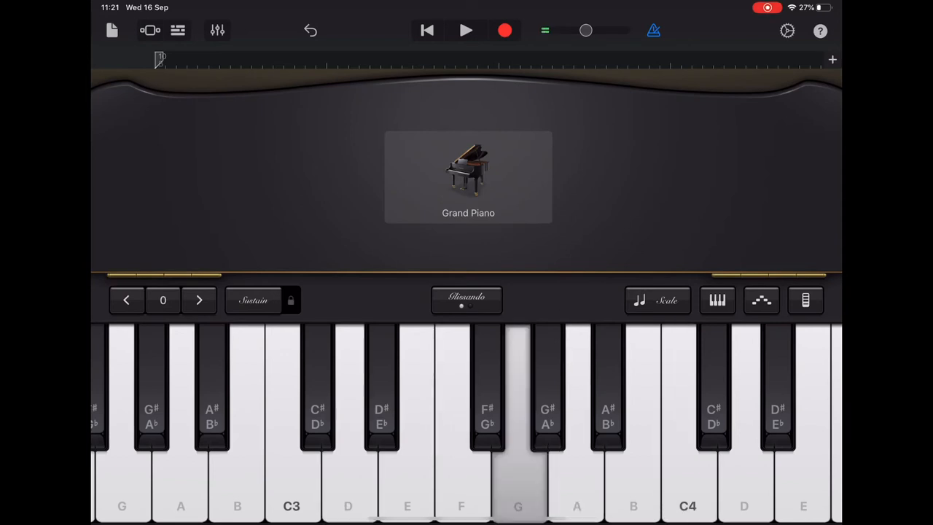
pyautogui.click(577, 482)
pyautogui.click(688, 482)
pyautogui.click(577, 481)
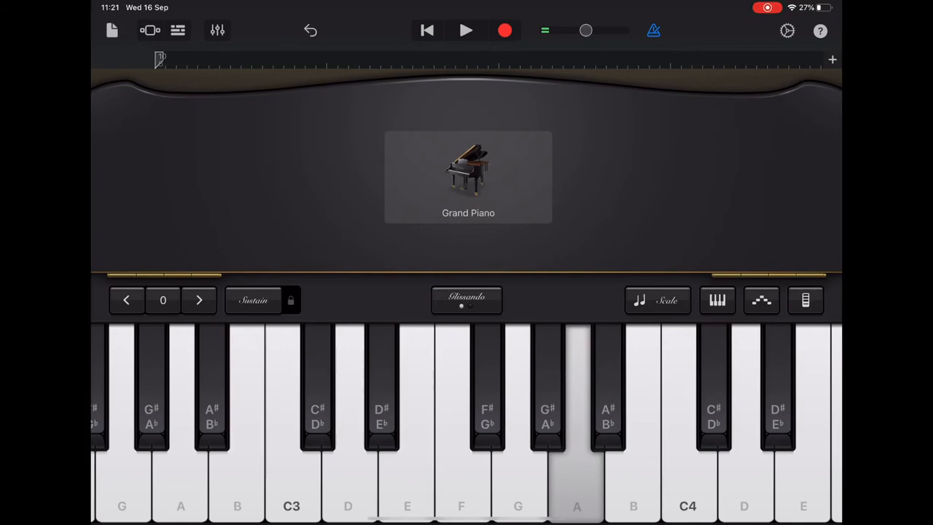
pyautogui.click(461, 481)
pyautogui.click(350, 482)
pyautogui.click(519, 482)
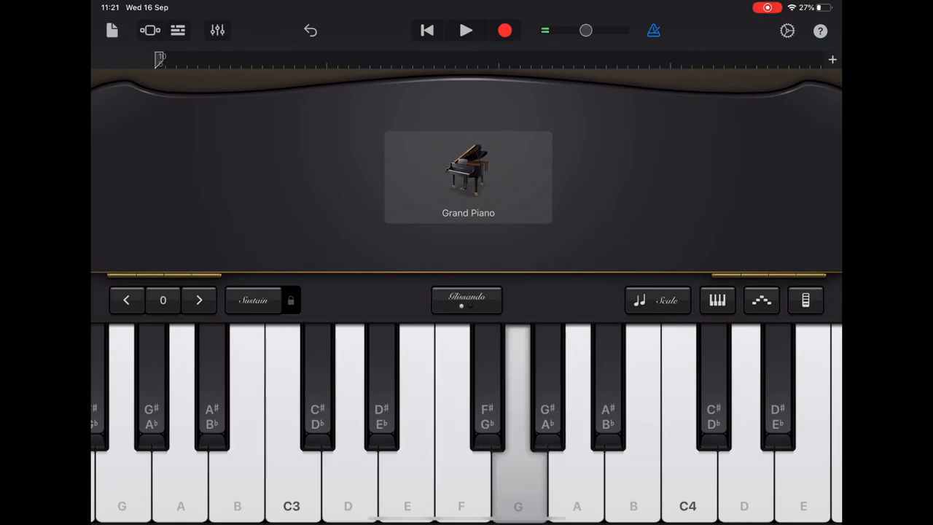
pyautogui.click(577, 481)
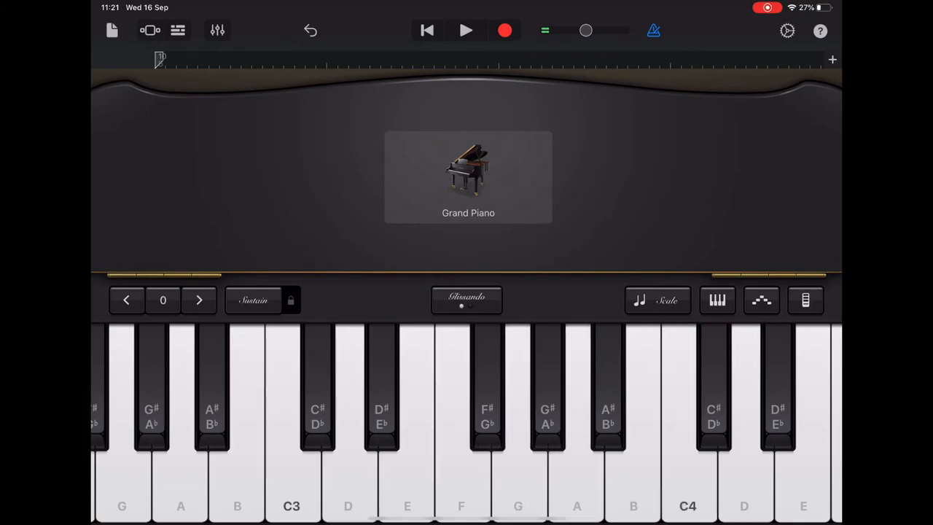
pyautogui.click(577, 482)
pyautogui.click(461, 481)
pyautogui.click(350, 481)
pyautogui.click(518, 481)
pyautogui.press('space')
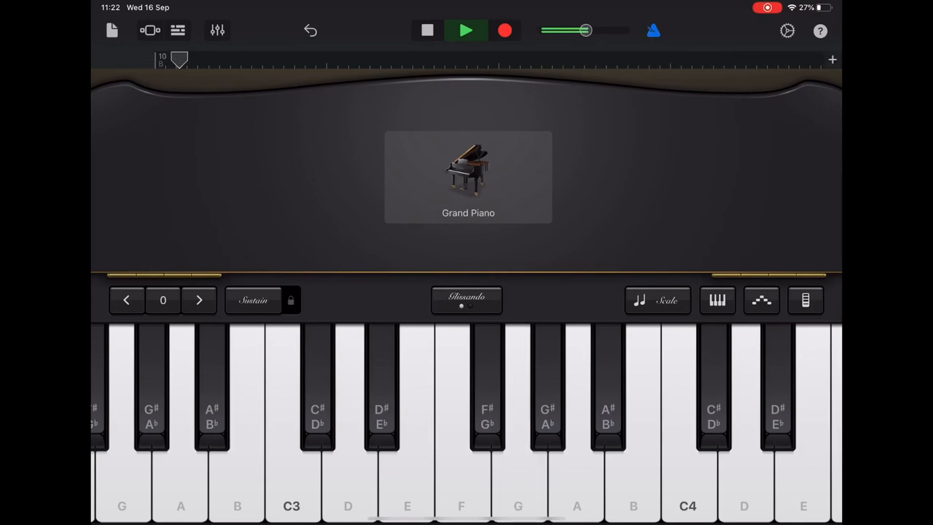
pyautogui.press('space')
pyautogui.press('Return')
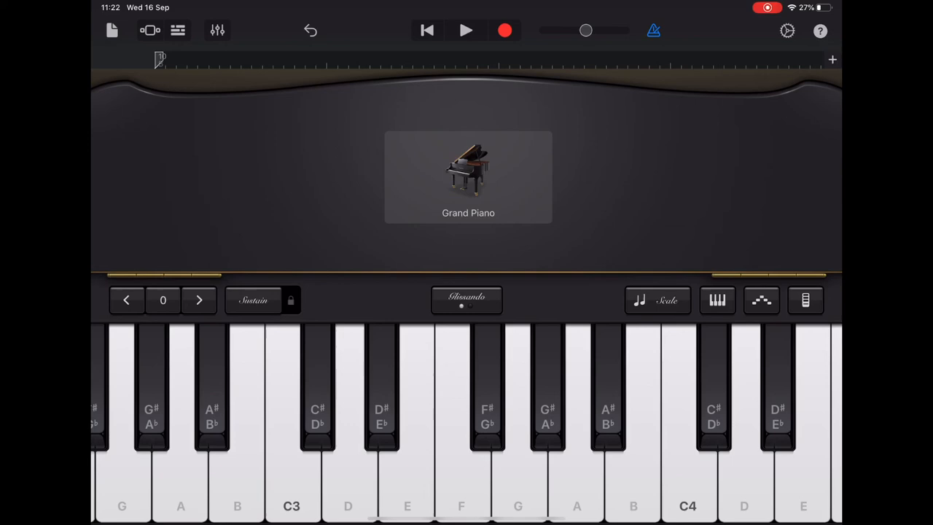
# Step: Record the Grand Piano phrase A, C4, A, D, G after the count-in and stop the take
pyautogui.press('r')
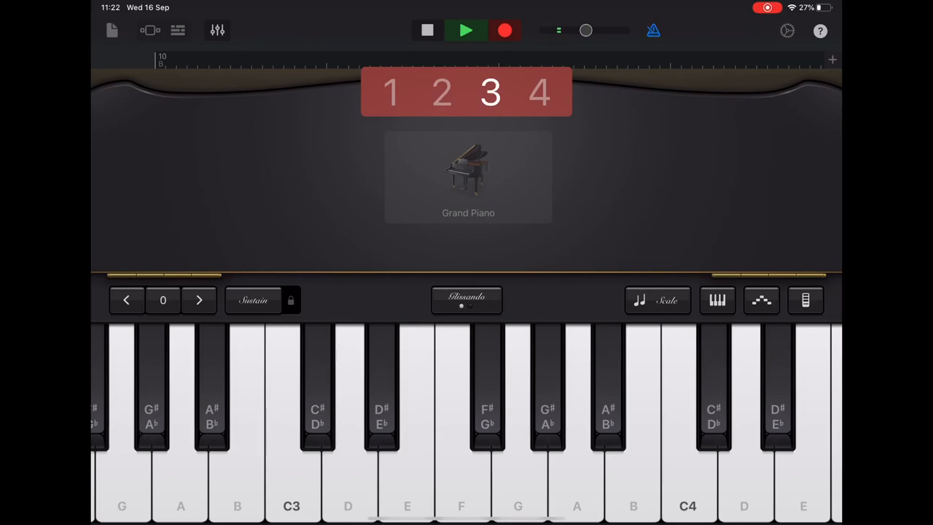
pyautogui.click(577, 481)
pyautogui.click(688, 481)
pyautogui.click(577, 481)
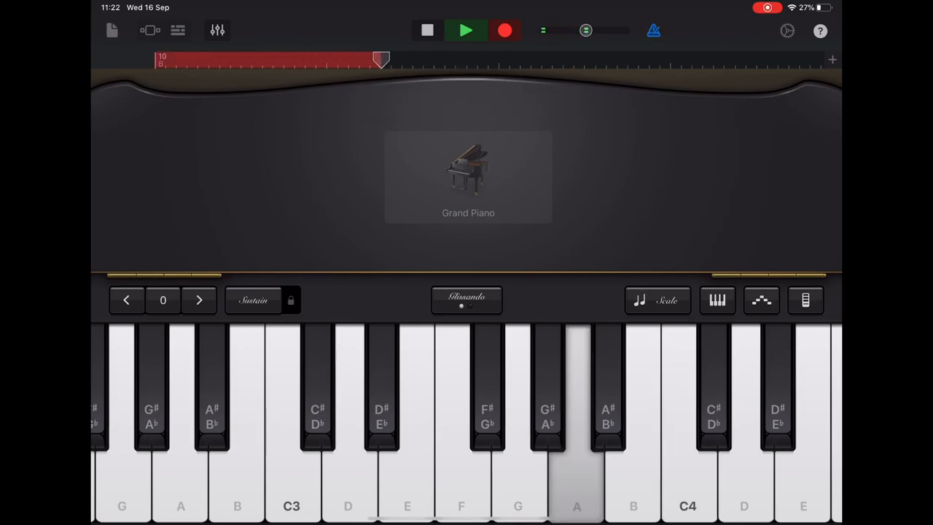
pyautogui.click(348, 482)
pyautogui.click(517, 481)
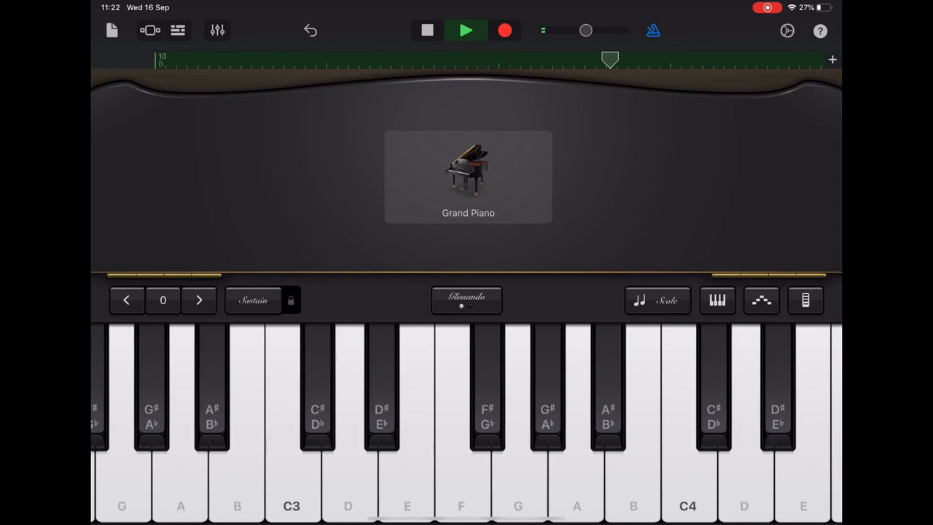
pyautogui.press('space')
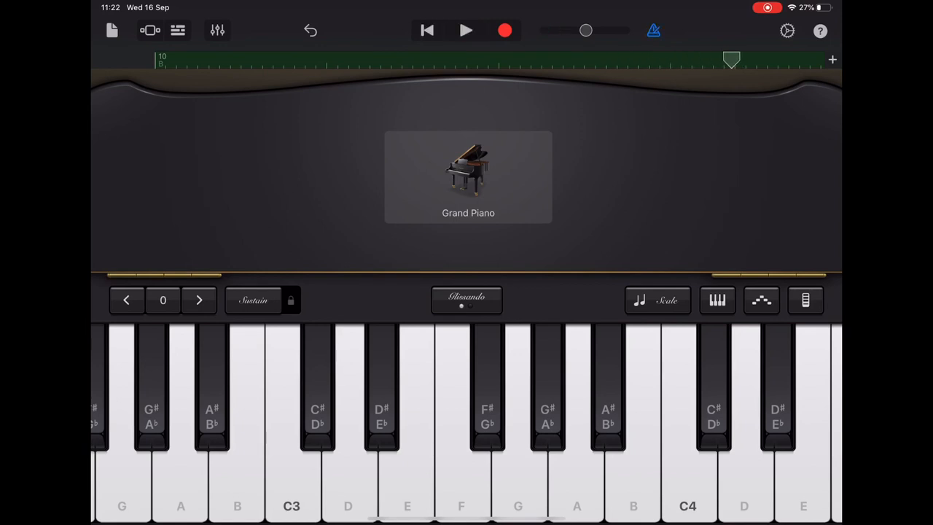